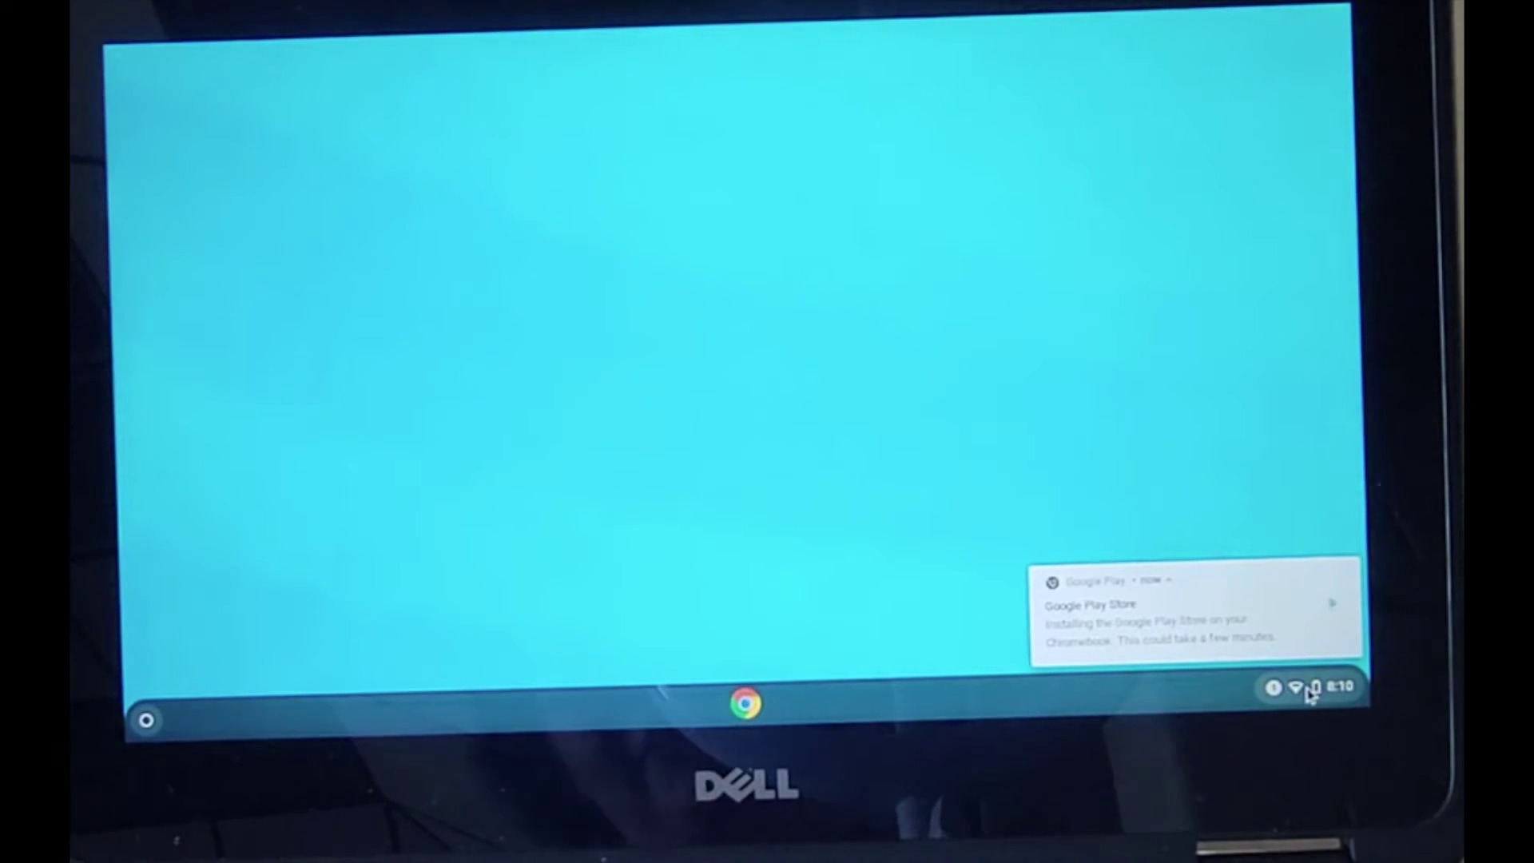
- Sign out of the ChromeOS account through the Quick Settings status tray
{"action": "left_click", "coordinate": [1311, 690]}
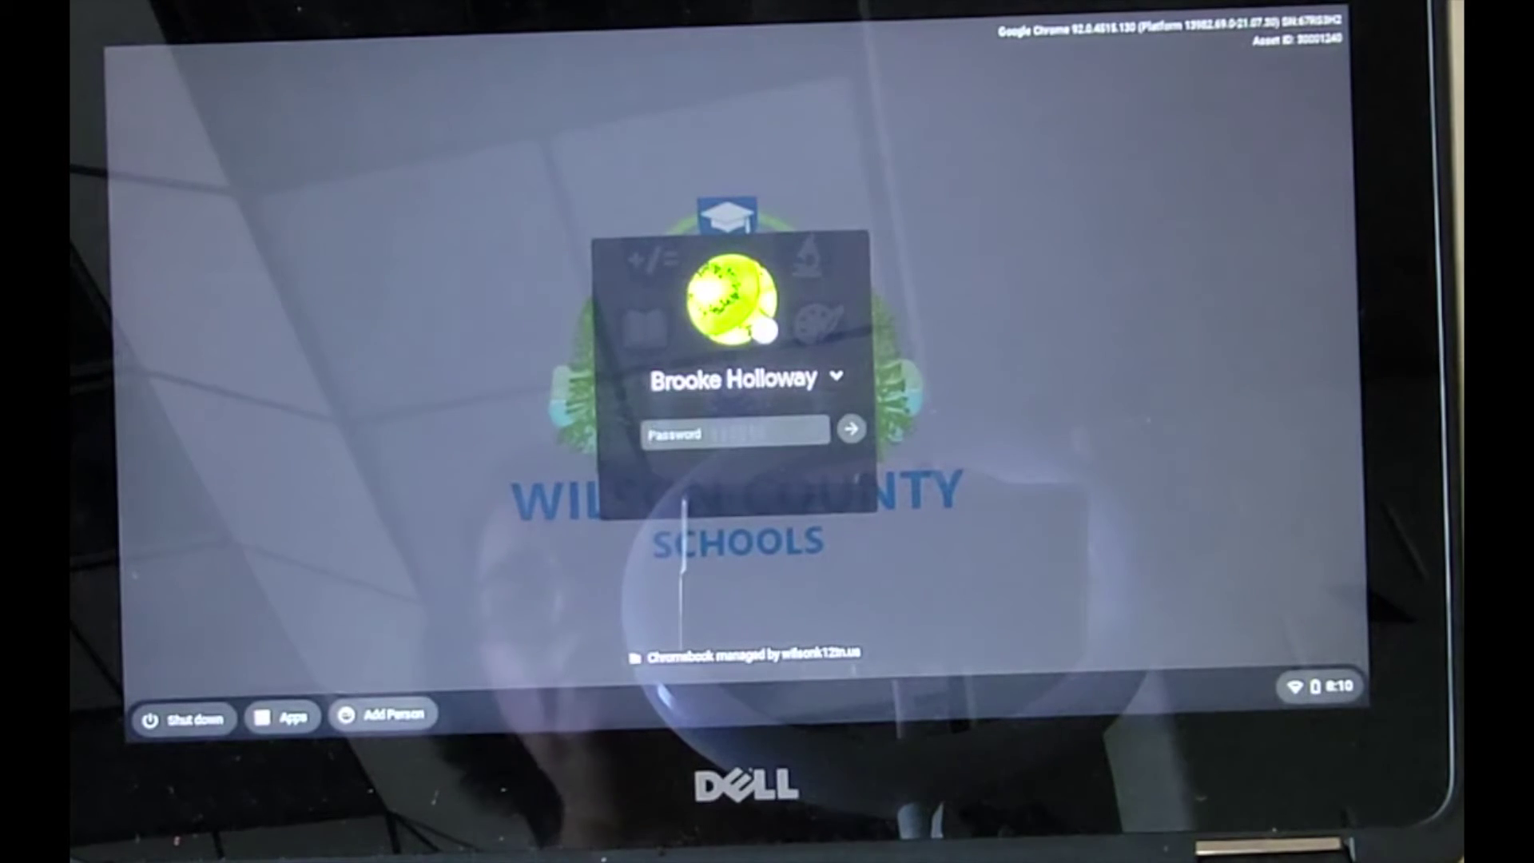
- Remove the saved user account and its data via the name dropdown, confirming removal
{"action": "left_click", "coordinate": [839, 377]}
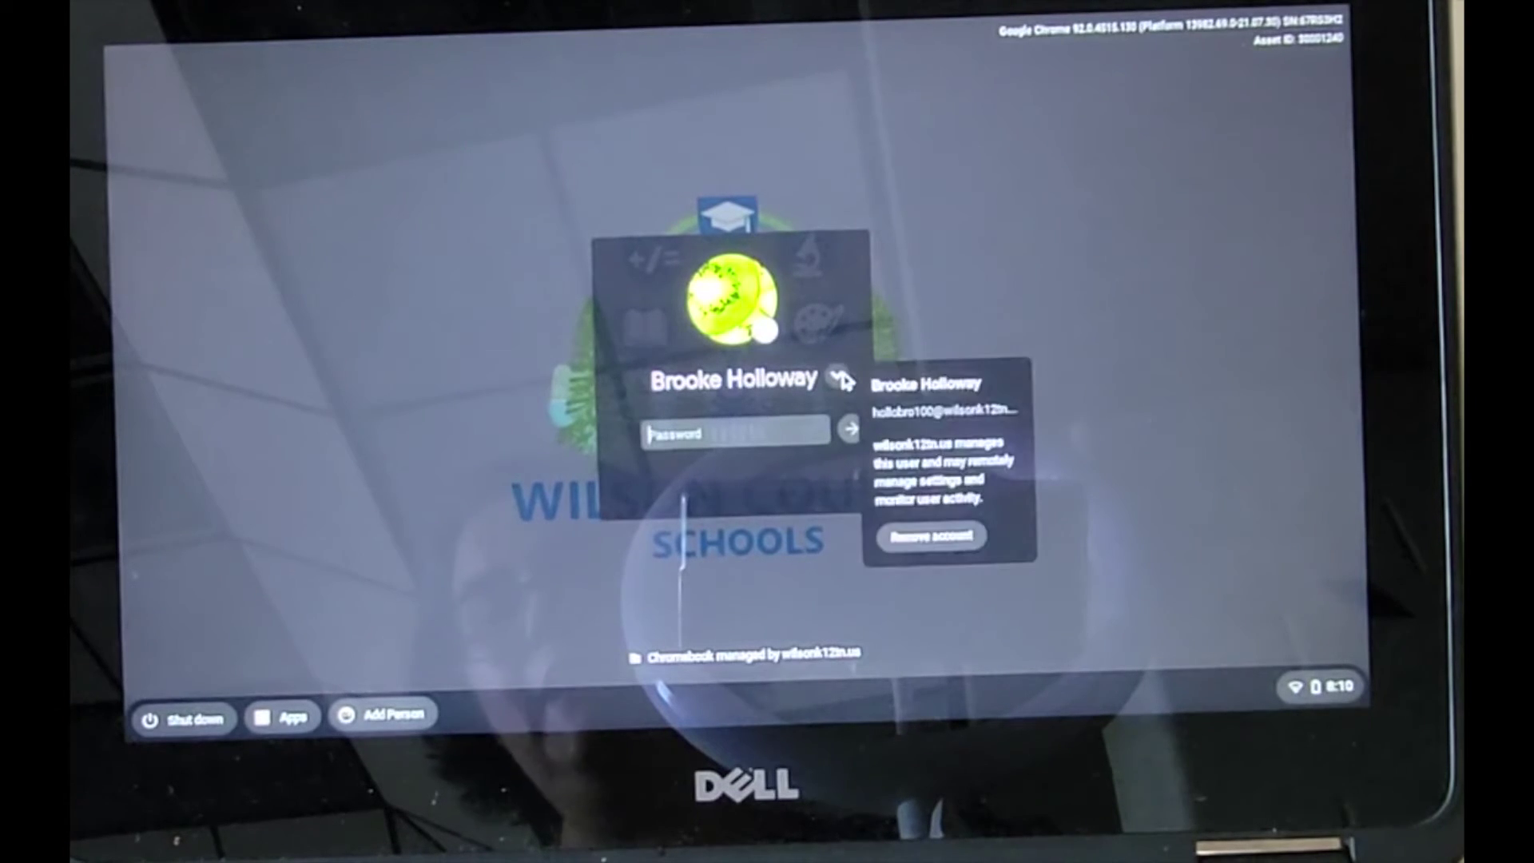
{"action": "left_click", "coordinate": [923, 541]}
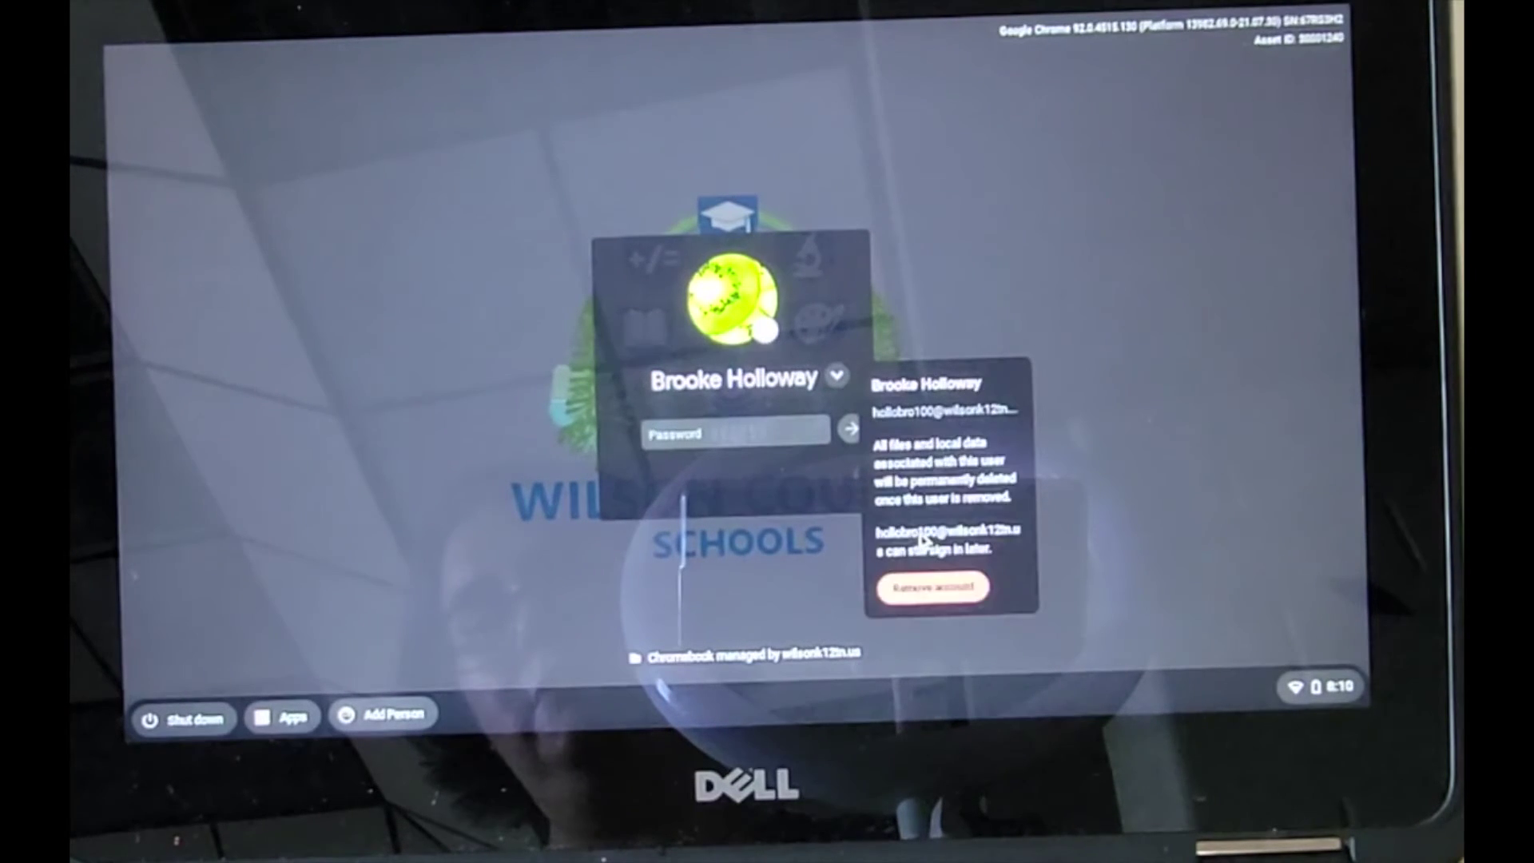
{"action": "left_click", "coordinate": [941, 589]}
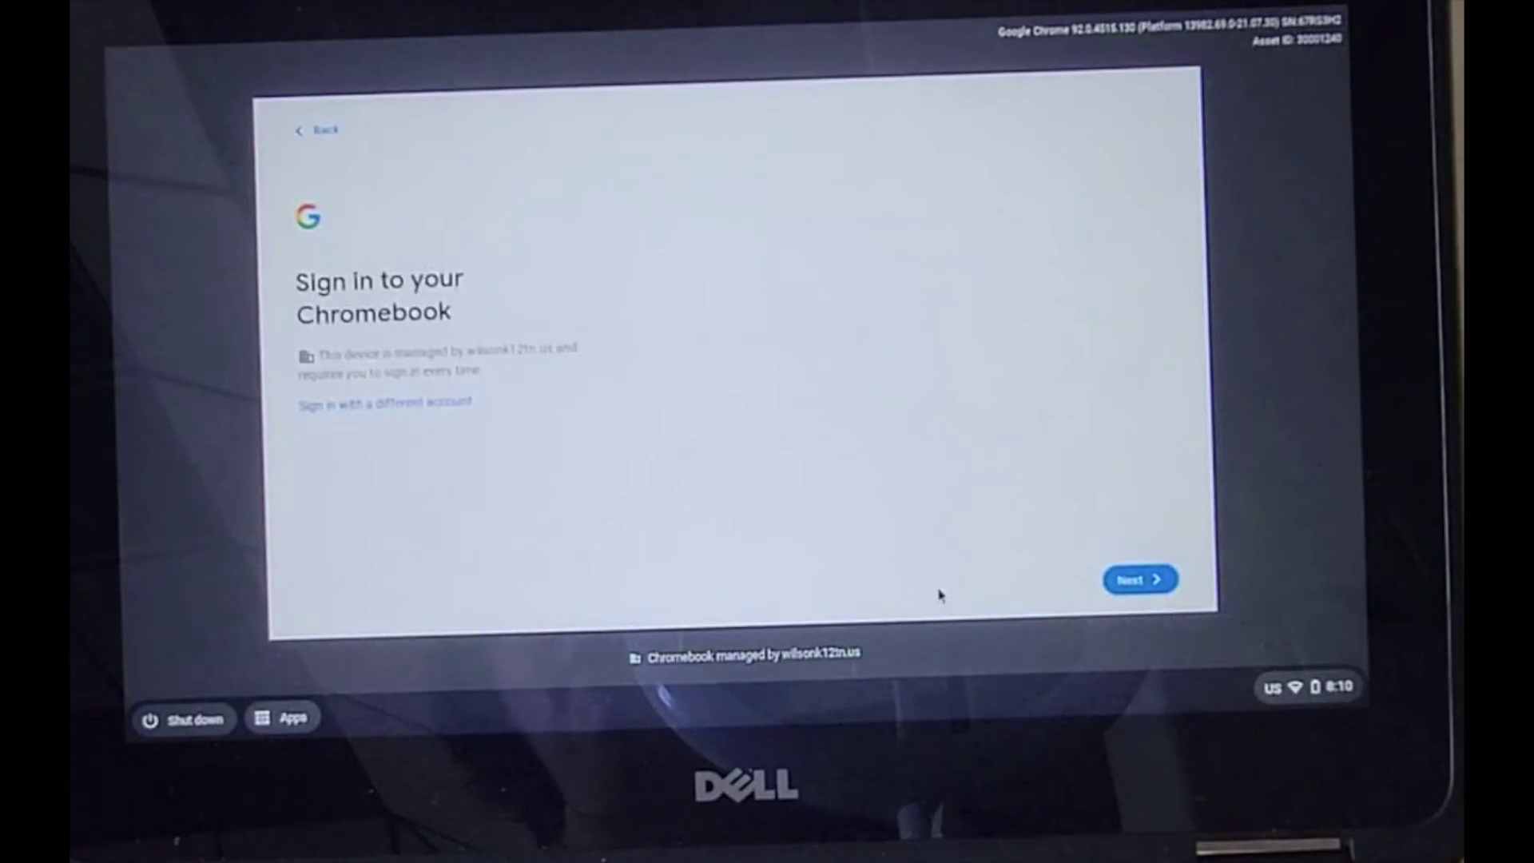
- Select Next on the Sign in to your Chromebook page to reach ClassLink
{"action": "left_click", "coordinate": [1139, 586]}
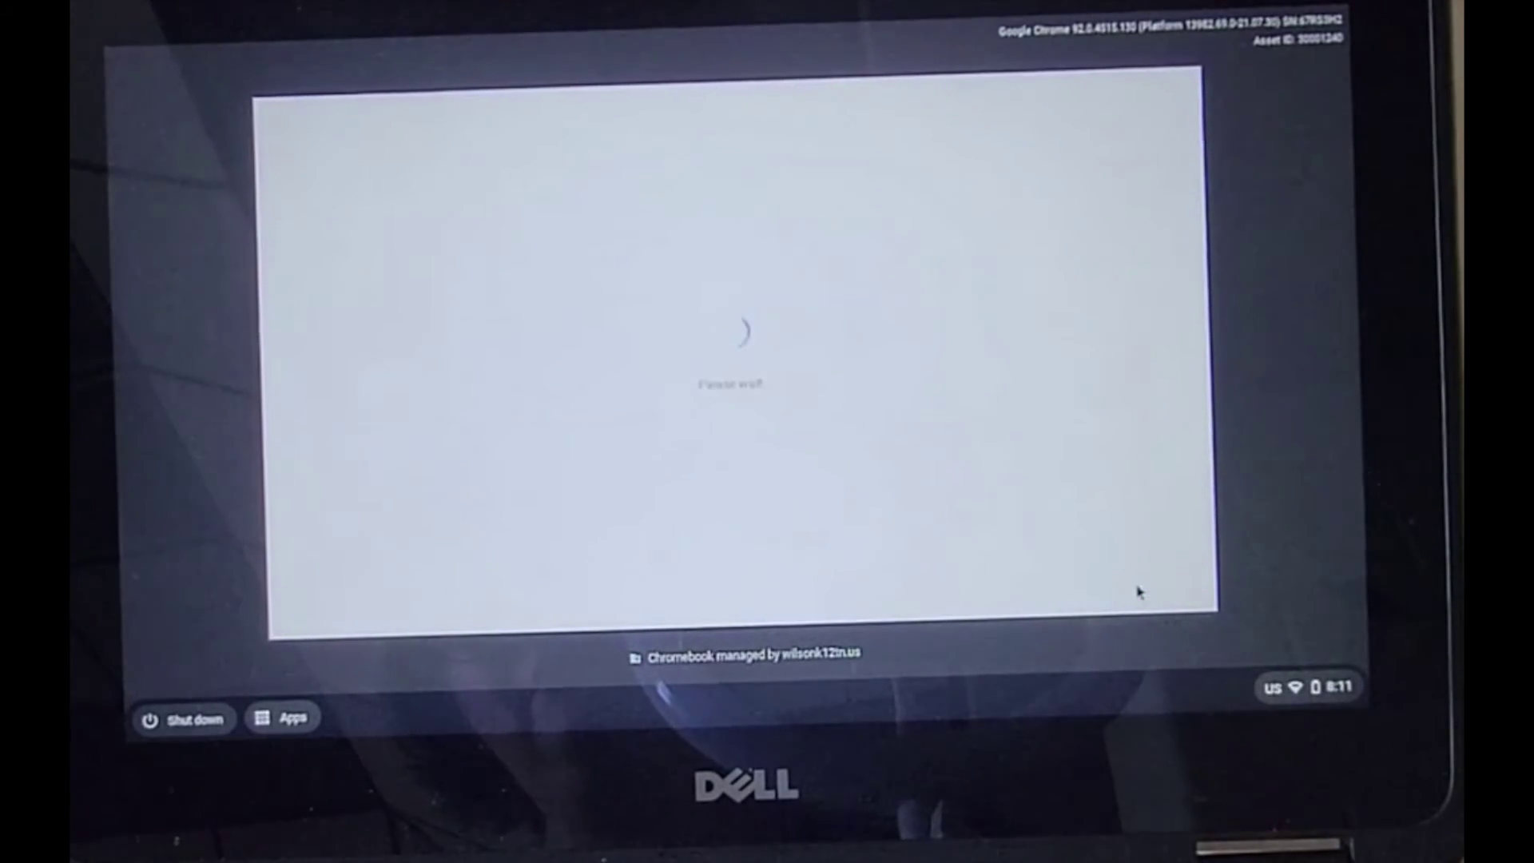